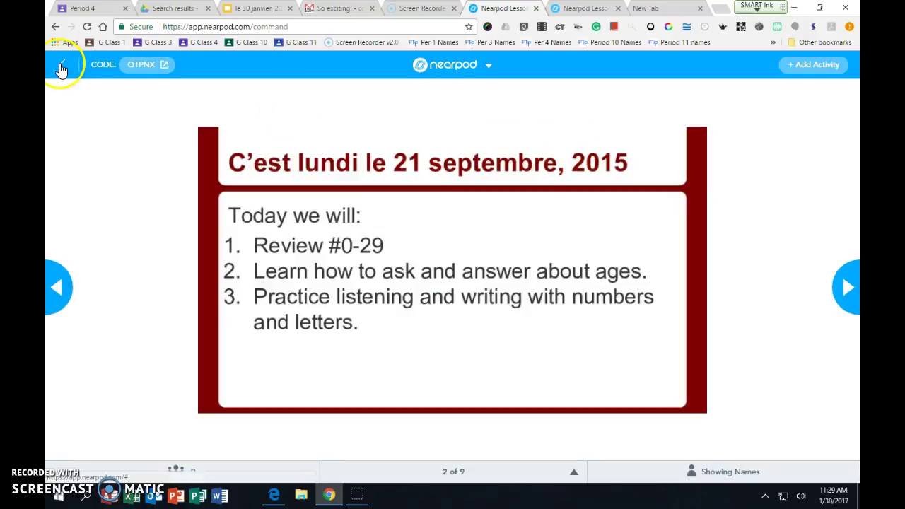
- Leave the running session and return to My Library by way of the home page
{"action": "left_click", "coordinate": [62, 69]}
{"action": "left_click", "coordinate": [482, 194]}
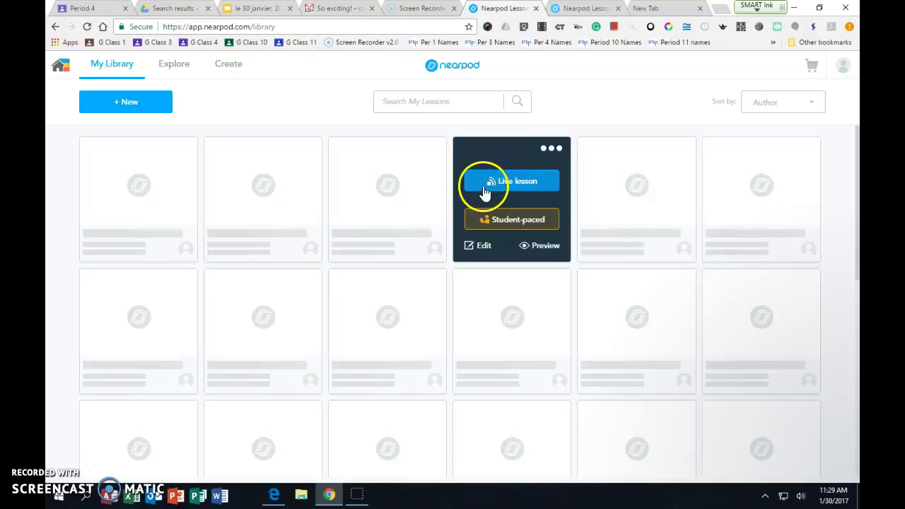
{"action": "left_click", "coordinate": [63, 69]}
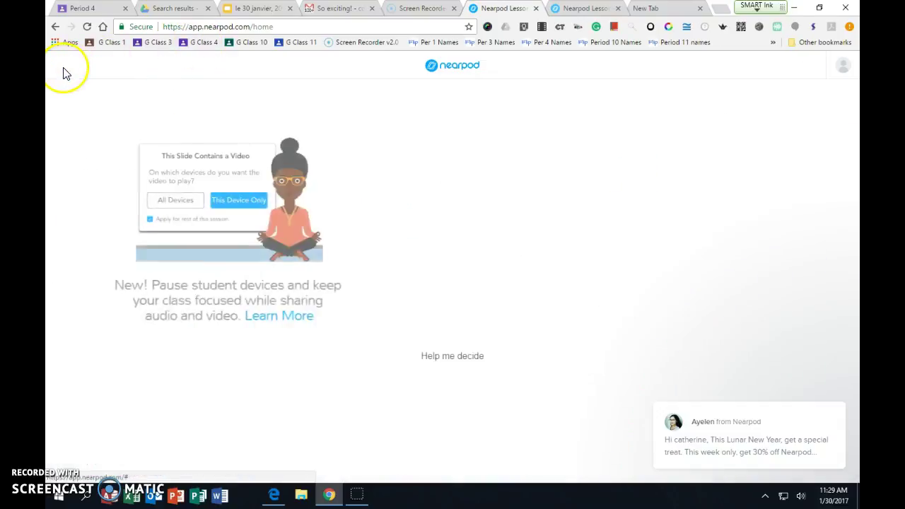
{"action": "left_click", "coordinate": [521, 126]}
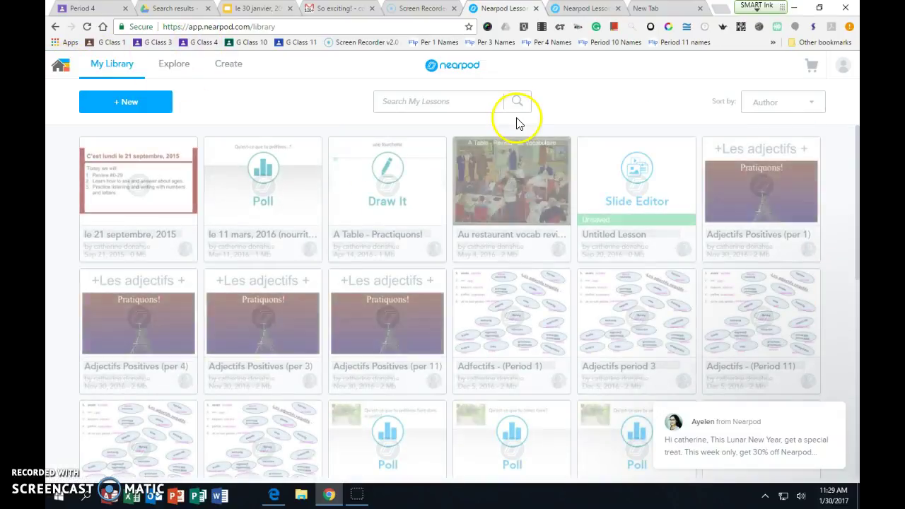
- Launch the "Adfectifs - (Period 1)" lesson from My Library as a live lesson
{"action": "mouse_move", "coordinate": [555, 348]}
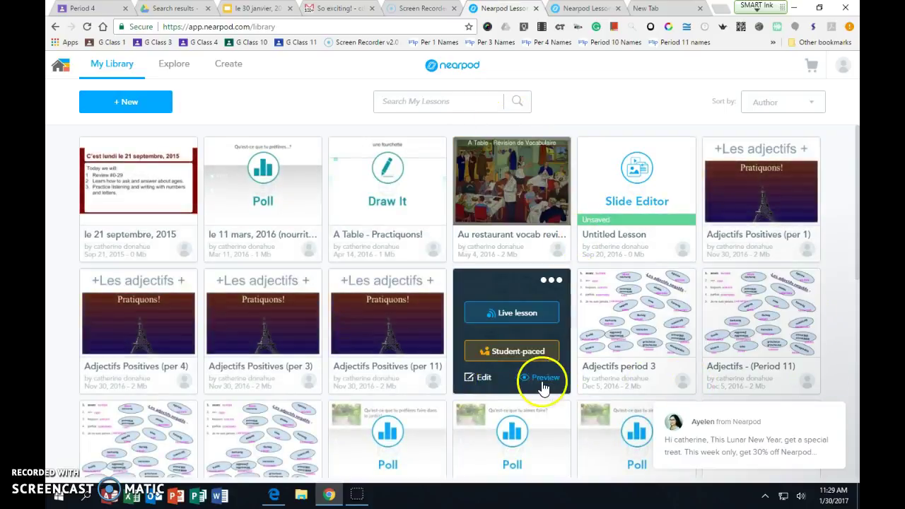
{"action": "mouse_move", "coordinate": [544, 380]}
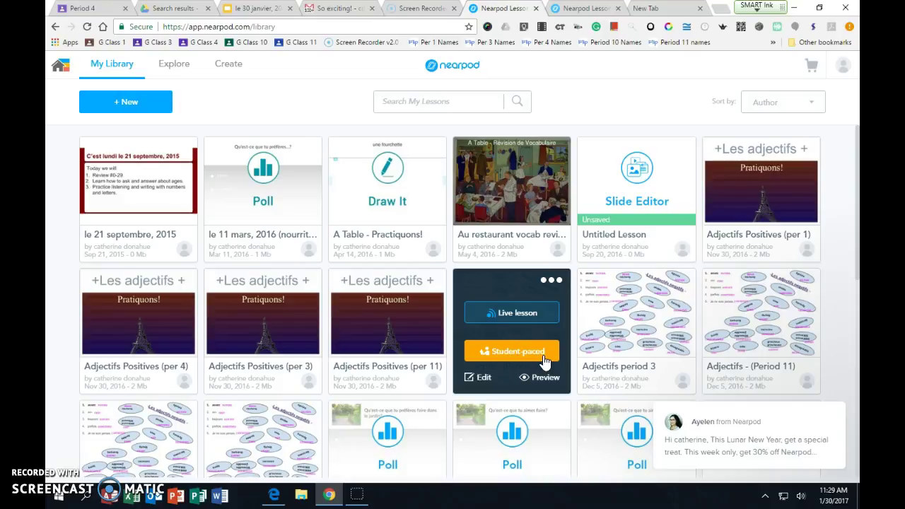
{"action": "left_click", "coordinate": [523, 317]}
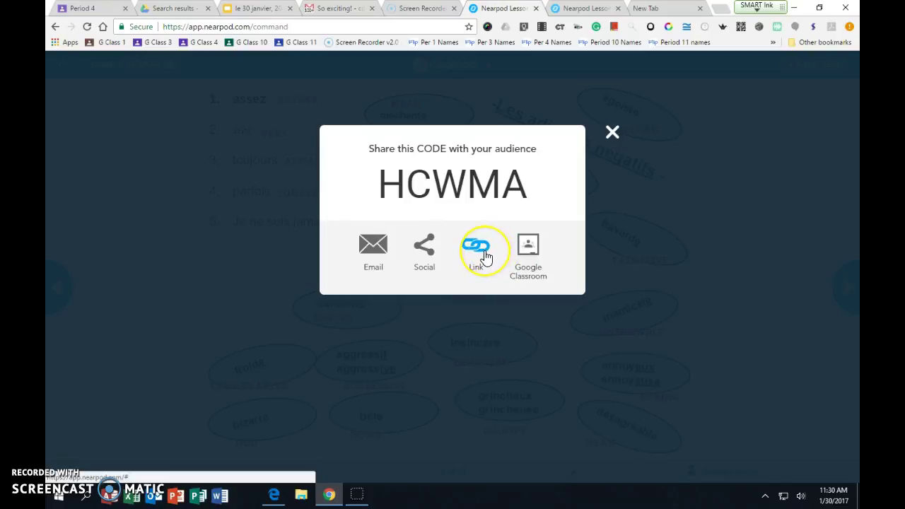
- Look at the Google Classroom sharing actions for the class starting with "Foreign Language", and close both sharing windows
{"action": "left_click", "coordinate": [530, 249]}
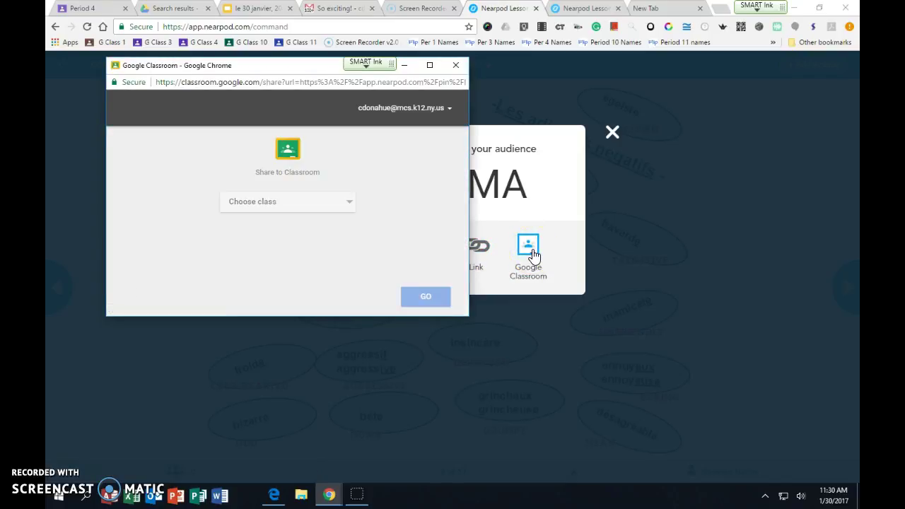
{"action": "left_click", "coordinate": [308, 205]}
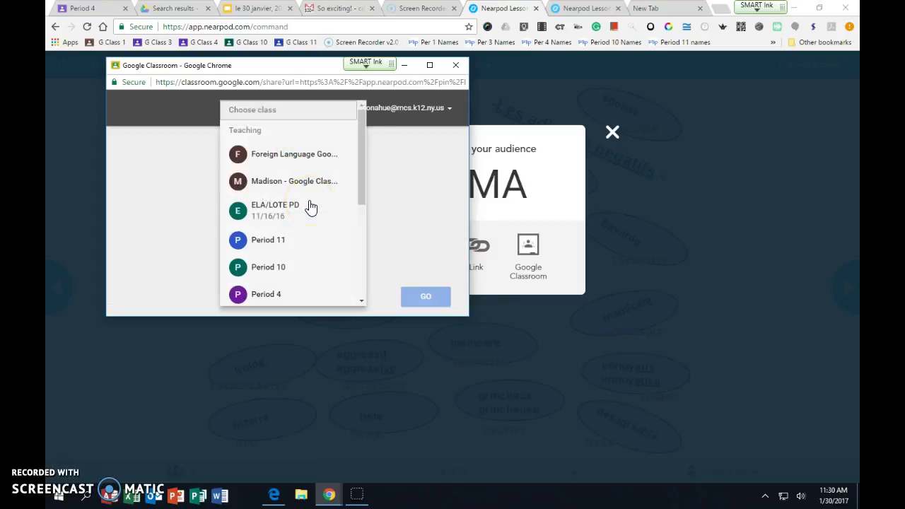
{"action": "left_click", "coordinate": [309, 156]}
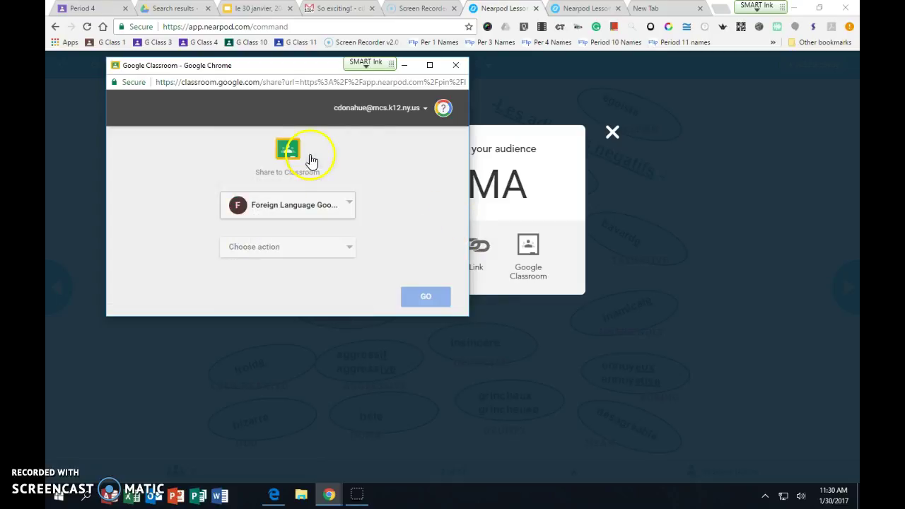
{"action": "left_click", "coordinate": [325, 248]}
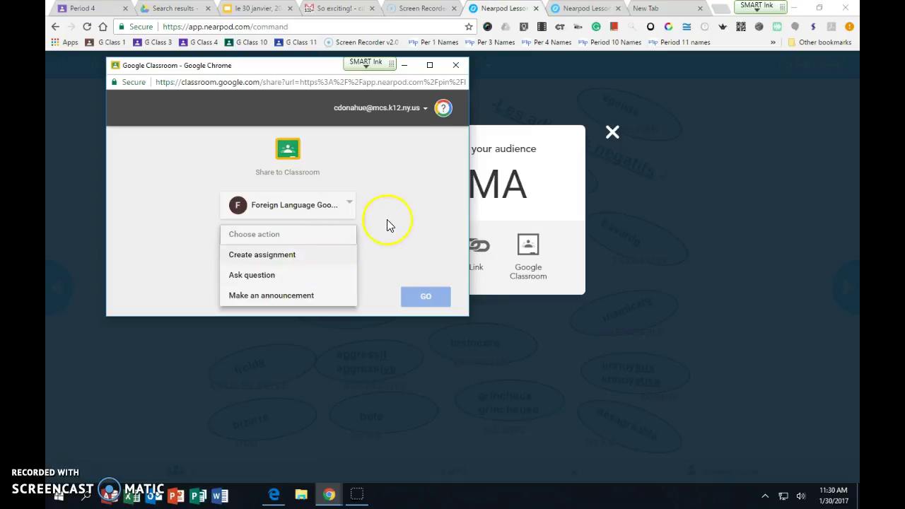
{"action": "left_click", "coordinate": [450, 70]}
{"action": "left_click", "coordinate": [612, 135]}
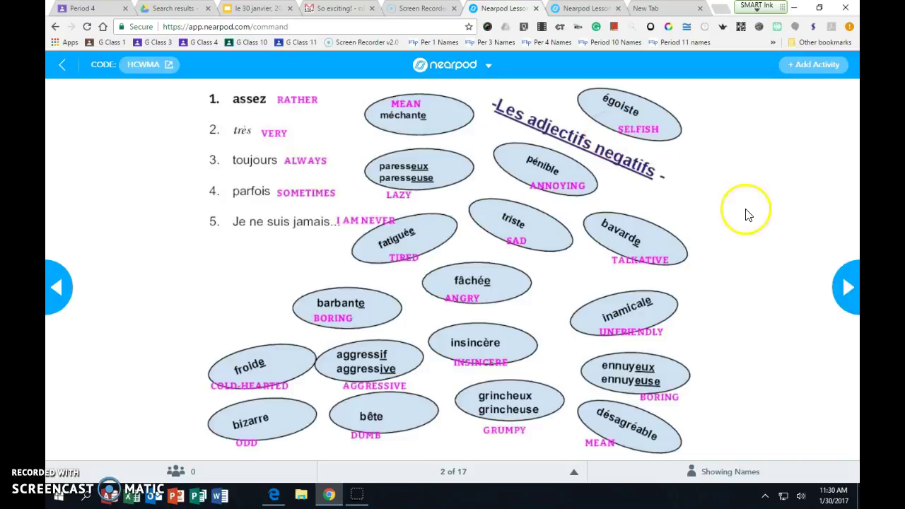
- Advance the live lesson through its slides to the final one, slide 17 with the Sway presentation
{"action": "left_click", "coordinate": [852, 291]}
{"action": "left_click", "coordinate": [851, 292]}
{"action": "left_click", "coordinate": [851, 291]}
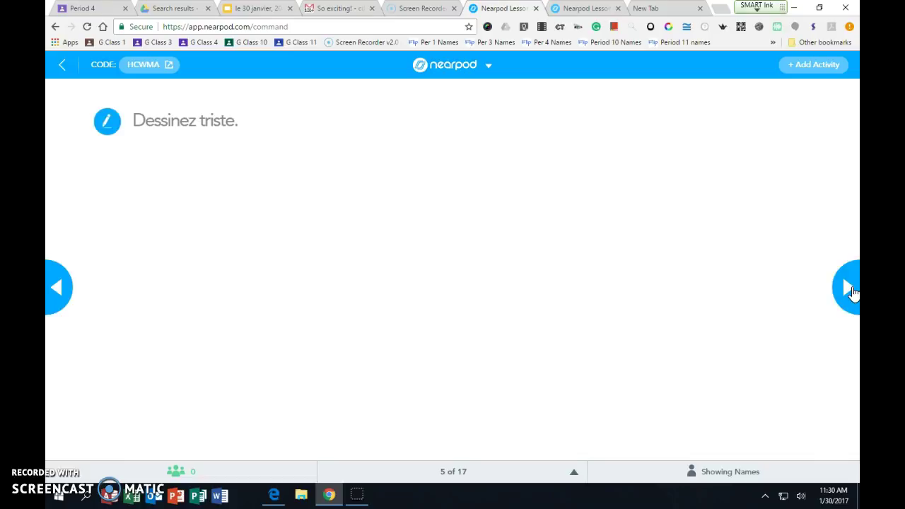
{"action": "left_click", "coordinate": [852, 292]}
{"action": "left_click", "coordinate": [852, 292]}
{"action": "left_click", "coordinate": [851, 292]}
{"action": "left_click", "coordinate": [852, 292]}
{"action": "left_click", "coordinate": [852, 291]}
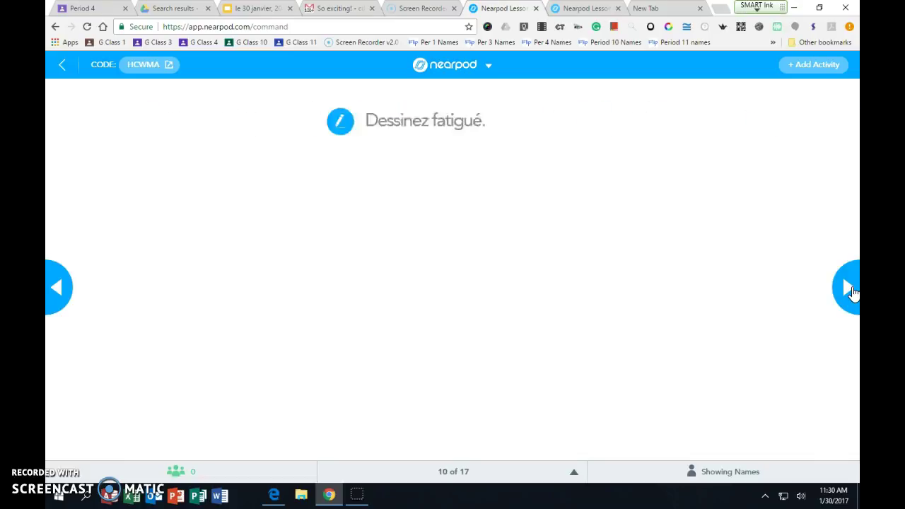
{"action": "left_click", "coordinate": [852, 292]}
{"action": "left_click", "coordinate": [852, 292]}
{"action": "left_click", "coordinate": [852, 291]}
{"action": "left_click", "coordinate": [851, 292]}
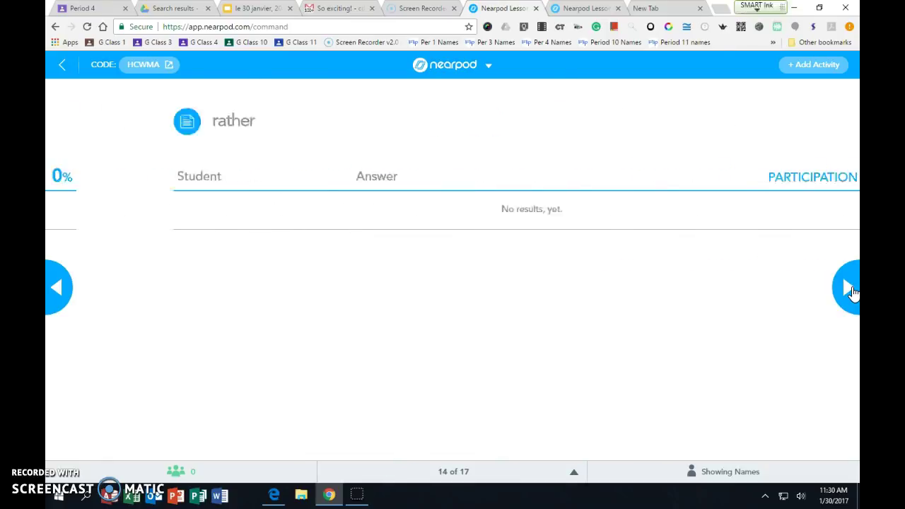
{"action": "left_click", "coordinate": [851, 292]}
{"action": "left_click", "coordinate": [851, 292]}
{"action": "left_click", "coordinate": [851, 292]}
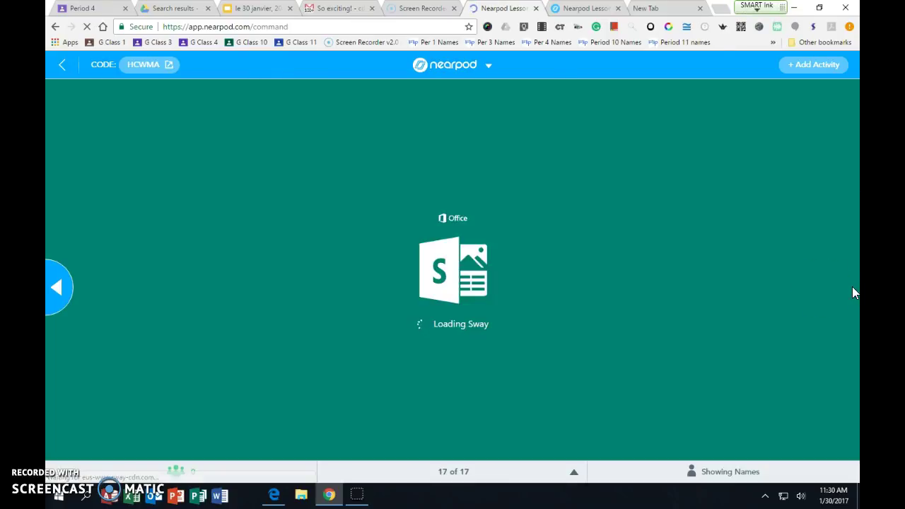
- Request the session's assessment report and confirm sending it to the account's e-mail
{"action": "left_click", "coordinate": [462, 69]}
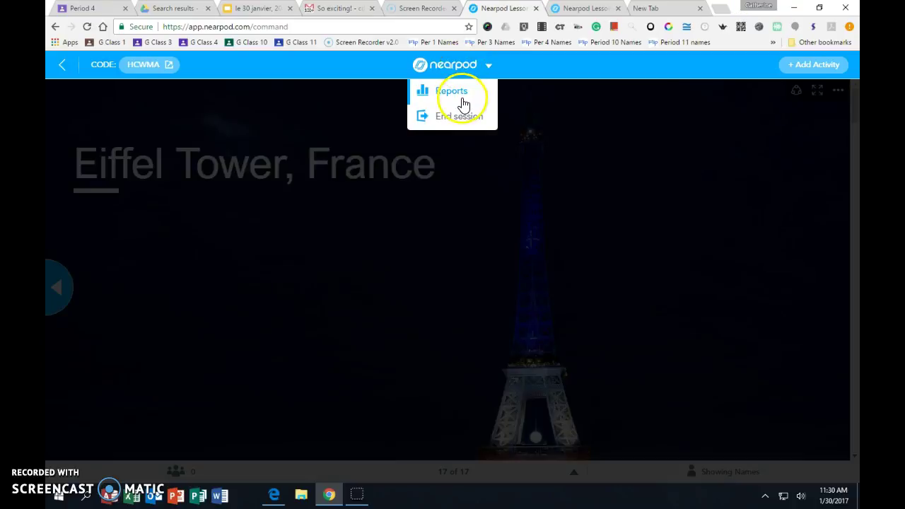
{"action": "left_click", "coordinate": [462, 97]}
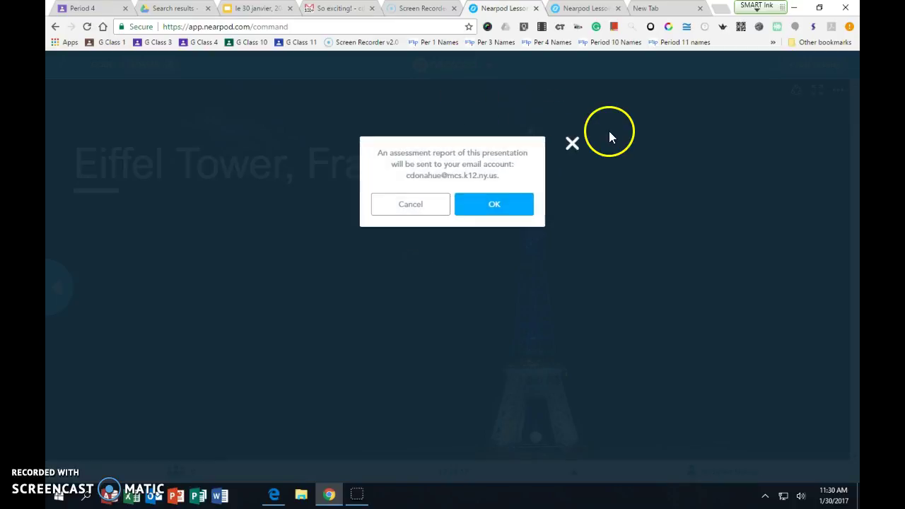
{"action": "left_click", "coordinate": [509, 212]}
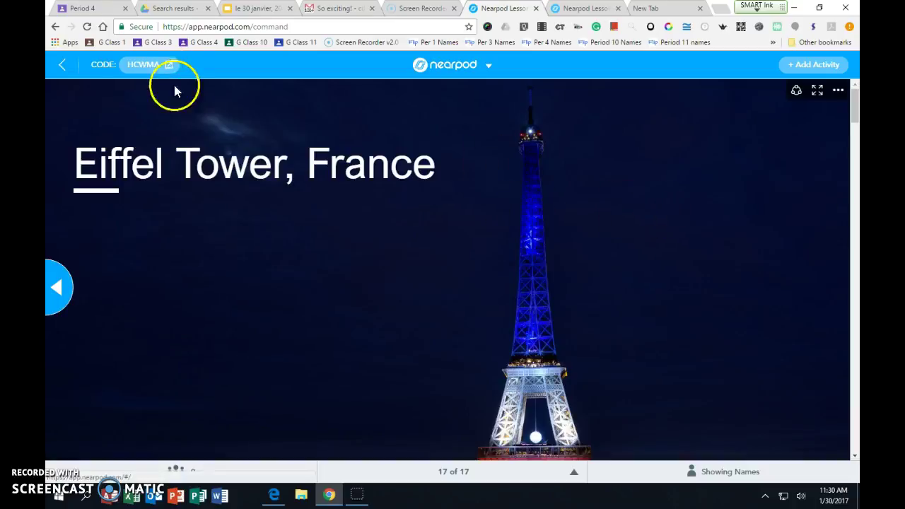
- Leave the live session and list the post-session reports for "Adjectifs Positives (per 4)"
{"action": "left_click", "coordinate": [62, 64]}
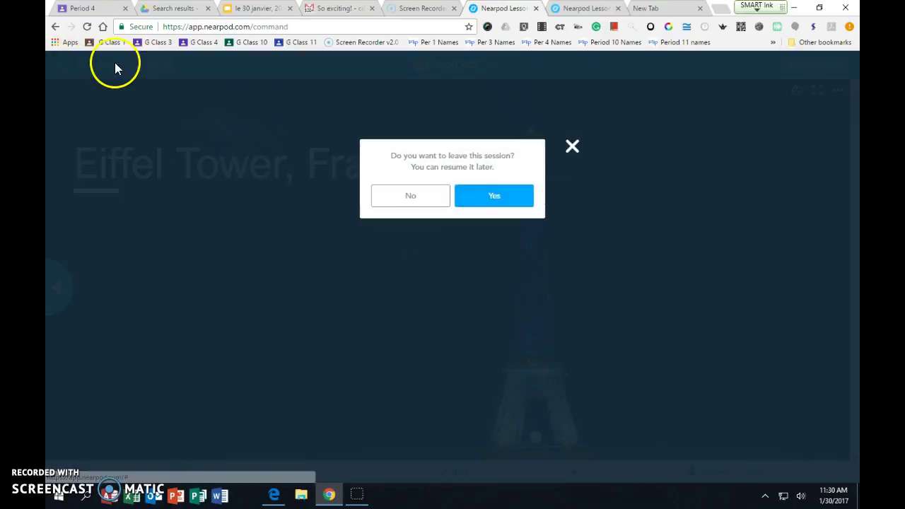
{"action": "left_click", "coordinate": [484, 203]}
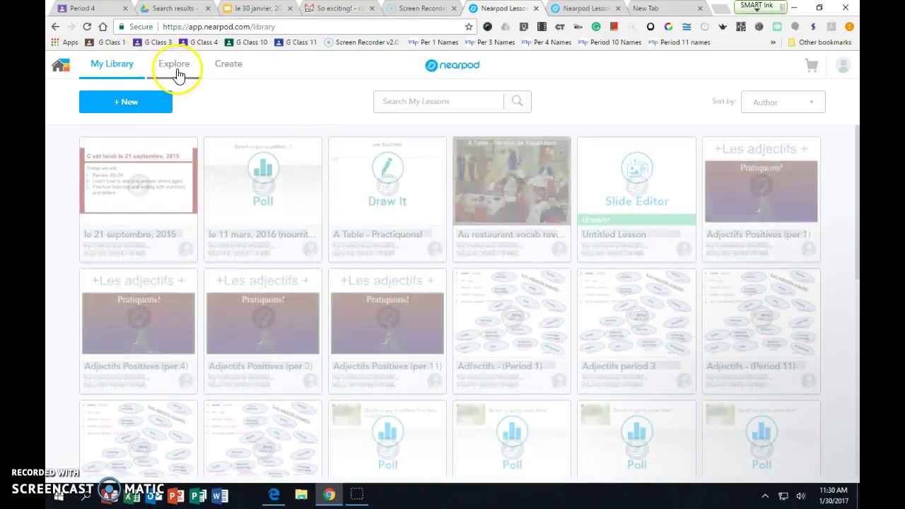
{"action": "left_click", "coordinate": [61, 70]}
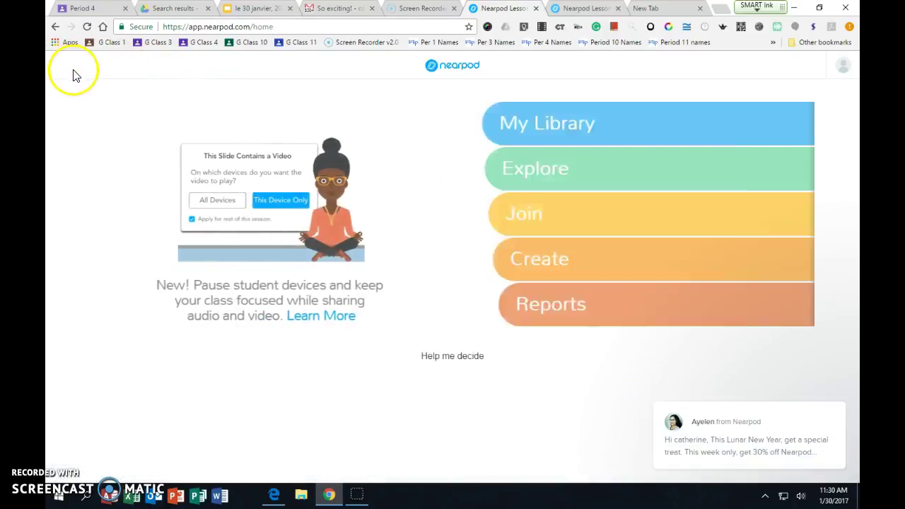
{"action": "left_click", "coordinate": [518, 300]}
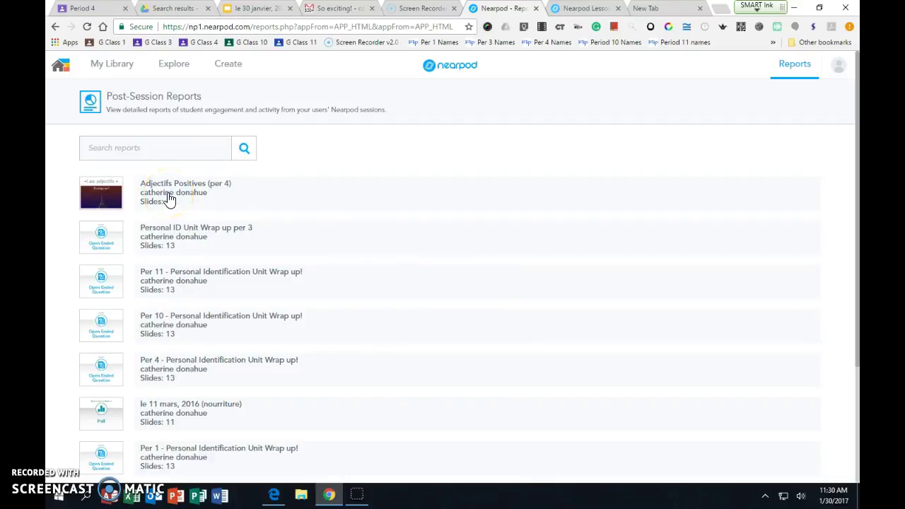
{"action": "left_click", "coordinate": [170, 200]}
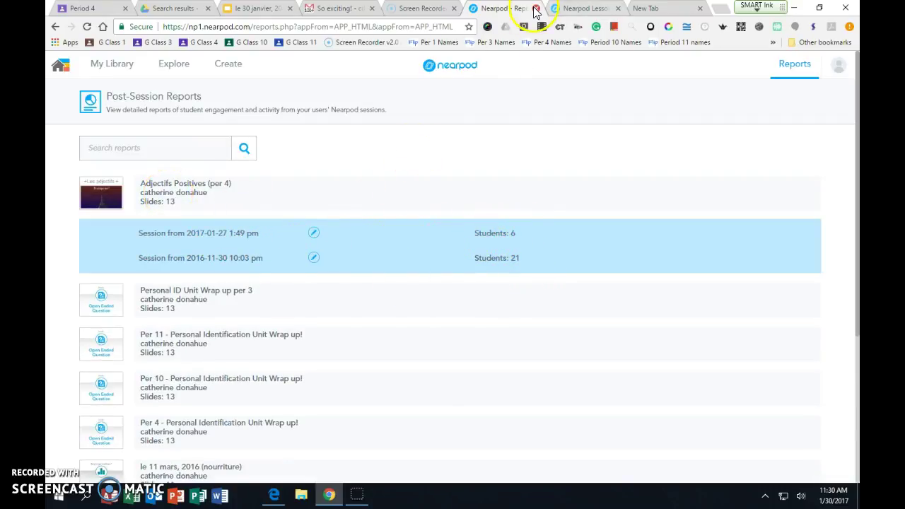
- Look at the student login page, its web address and the field for the session code
{"action": "left_click", "coordinate": [579, 9]}
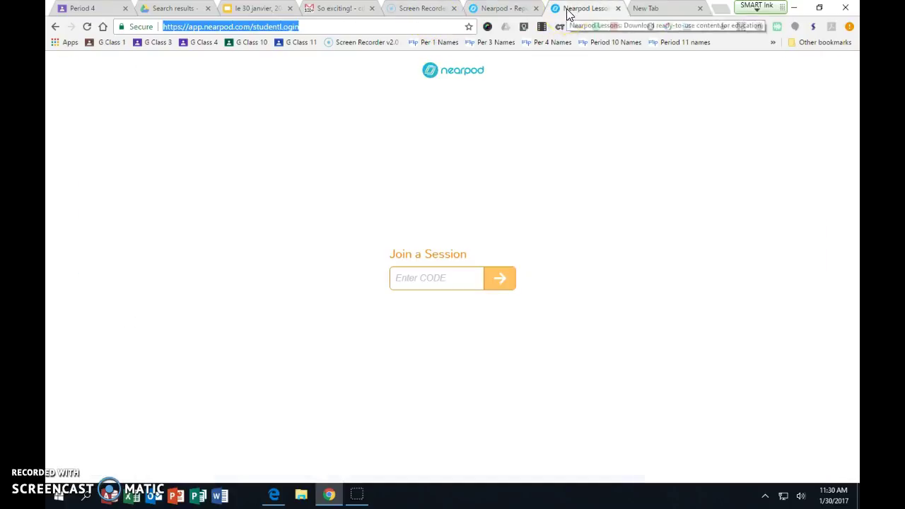
{"action": "left_click", "coordinate": [462, 277]}
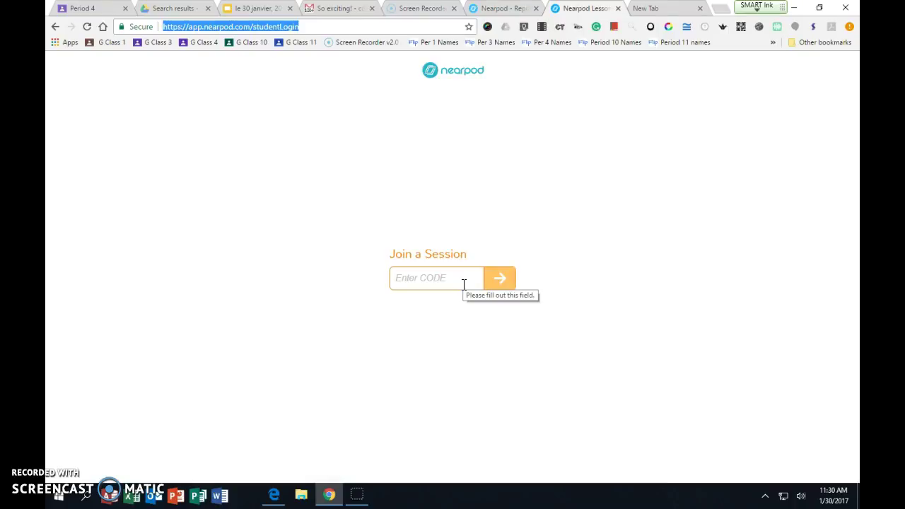
{"action": "left_click", "coordinate": [293, 27]}
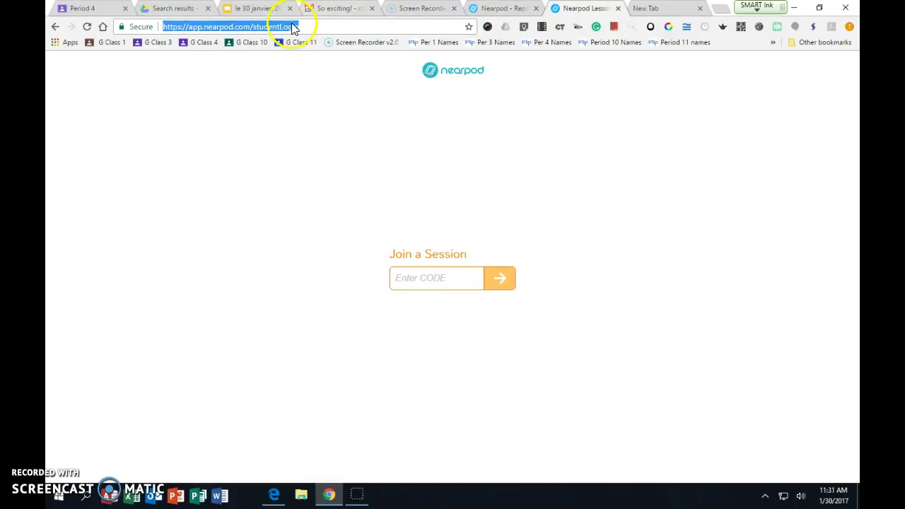
{"action": "left_click", "coordinate": [441, 277]}
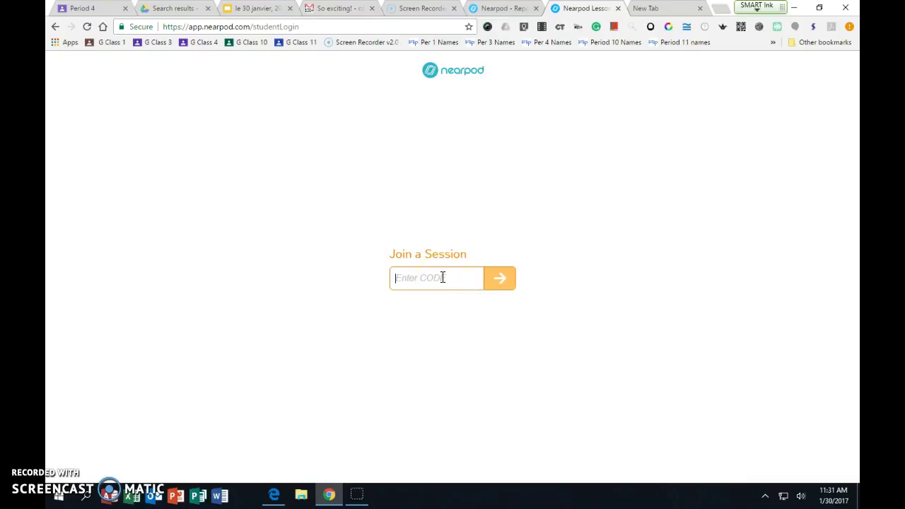
- Return to My Library in the teacher's tab and launch "Adjectifs - (Period 11)" as a live lesson
{"action": "left_click", "coordinate": [507, 9]}
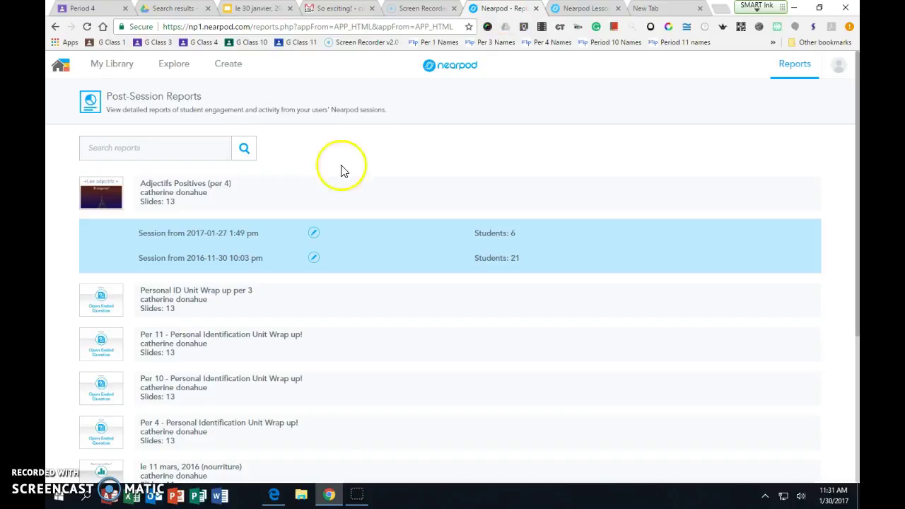
{"action": "left_click", "coordinate": [101, 68]}
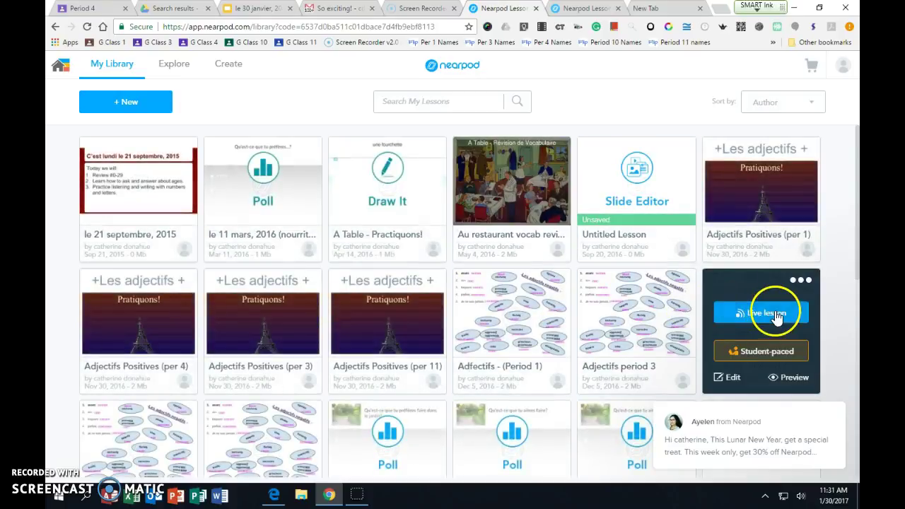
{"action": "left_click", "coordinate": [767, 313]}
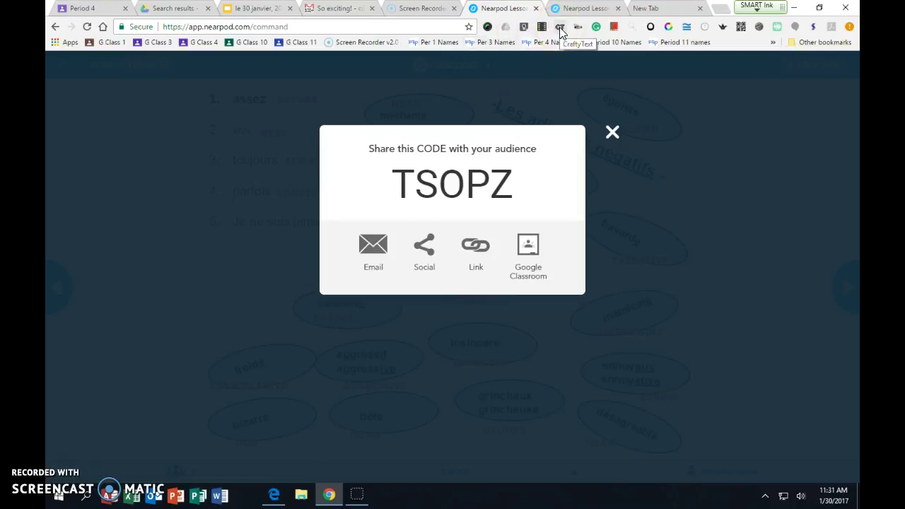
- Display the sample text "vdrwt" in large letters over the page with CraftyText, and dismiss it
{"action": "left_click", "coordinate": [559, 27]}
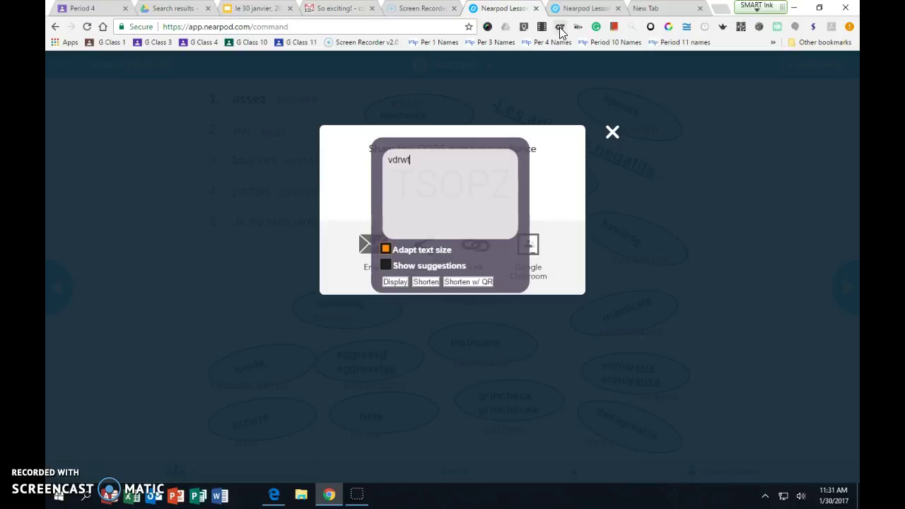
{"action": "key", "text": "Return"}
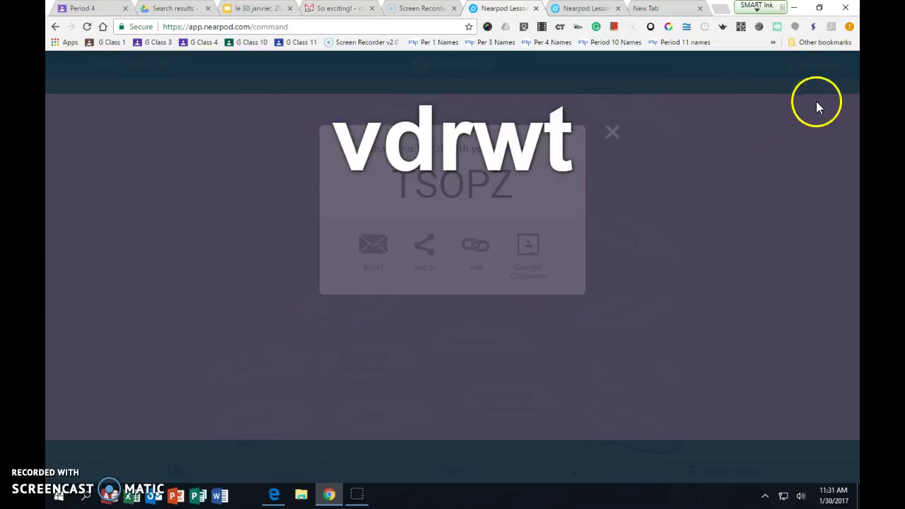
{"action": "left_click", "coordinate": [559, 27]}
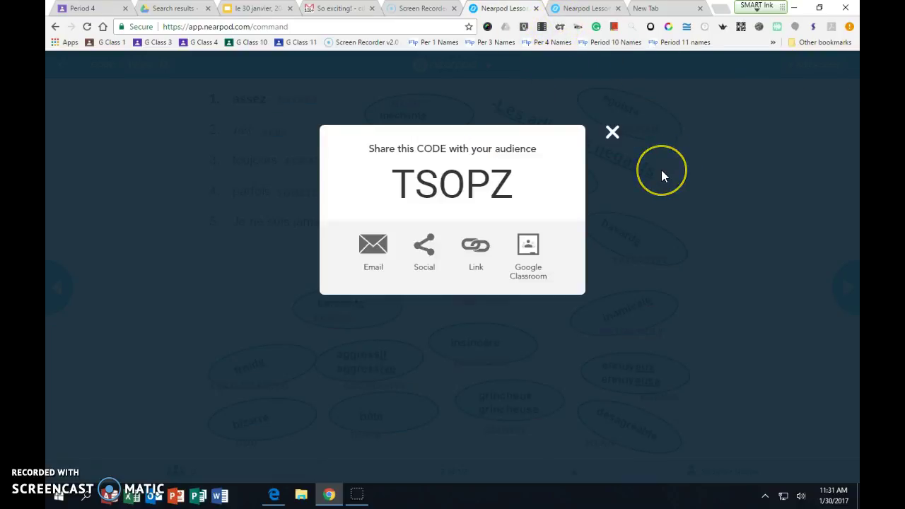
- Enlarge the session code by zooming the page to 150%, and reset the zoom to default
{"action": "key", "text": "ctrl+plus"}
{"action": "key", "text": "ctrl+plus"}
{"action": "key", "text": "ctrl+plus"}
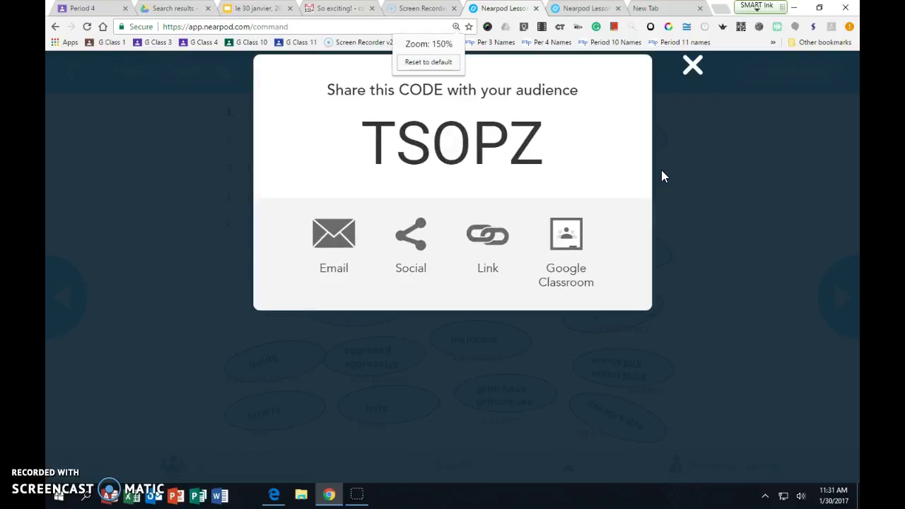
{"action": "left_click", "coordinate": [455, 26]}
{"action": "left_click", "coordinate": [445, 63]}
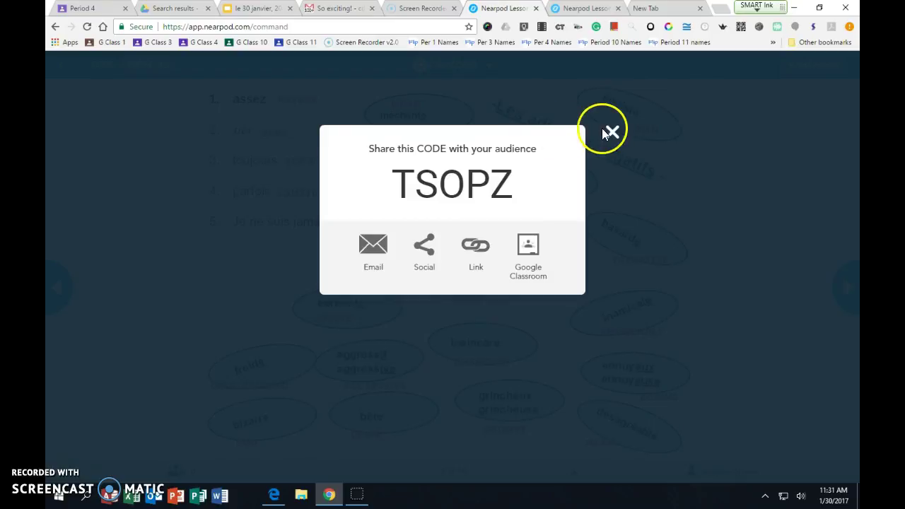
- Dismiss the session code window over the lesson slide and view the student login page where the code is entered
{"action": "left_click", "coordinate": [609, 132]}
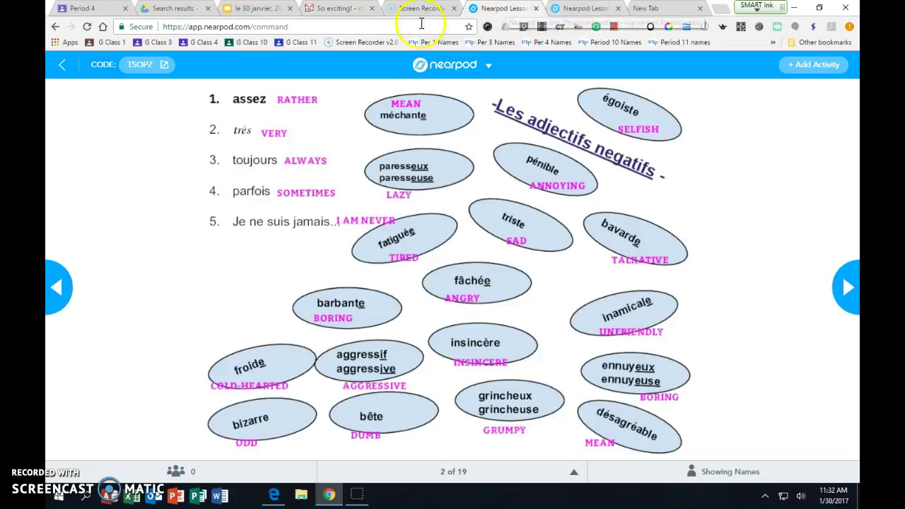
{"action": "left_click", "coordinate": [577, 10]}
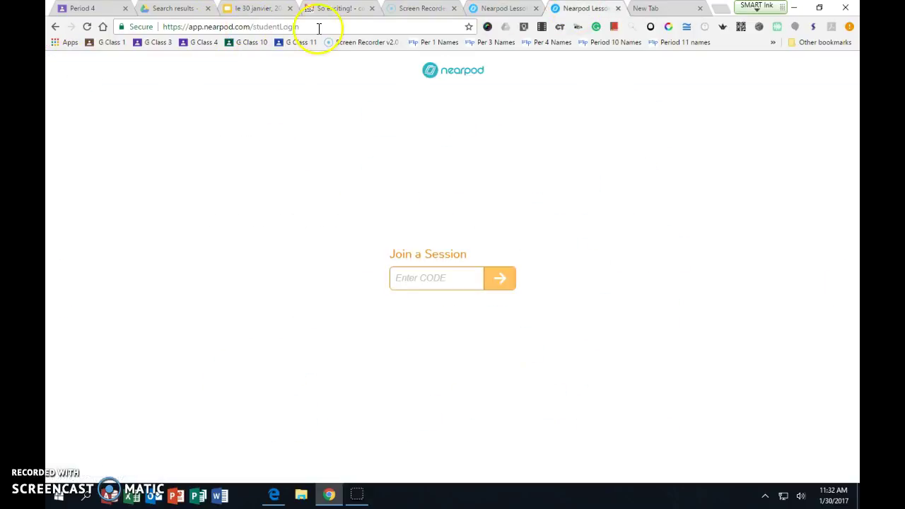
- Return to the teacher's live lesson and end the session, confirming the exit to the library
{"action": "left_click", "coordinate": [488, 11]}
{"action": "left_click", "coordinate": [61, 64]}
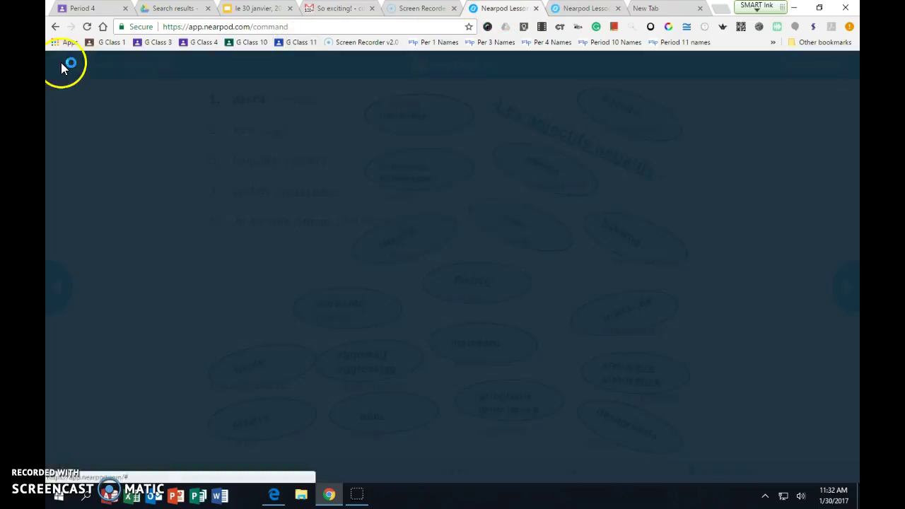
{"action": "left_click", "coordinate": [504, 195]}
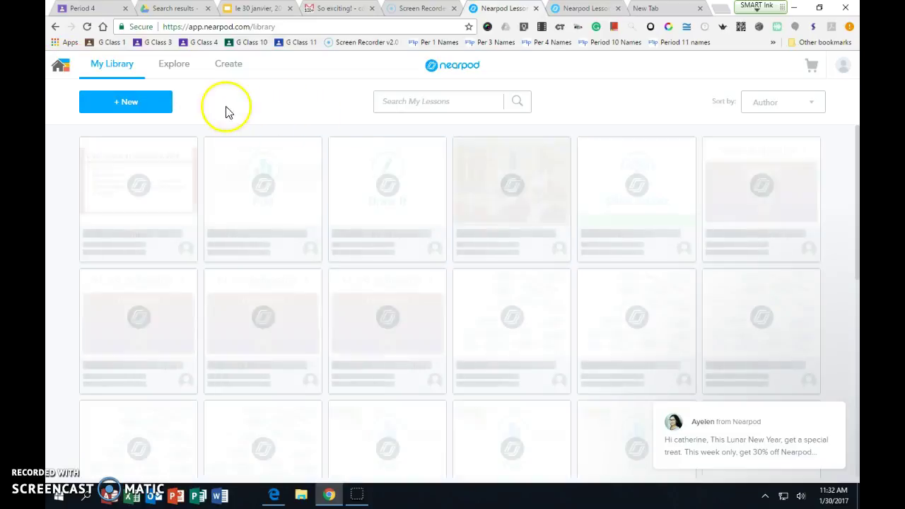
- Reopen My Library from the Nearpod home page, and switch to the open email reply in Gmail
{"action": "left_click", "coordinate": [63, 63]}
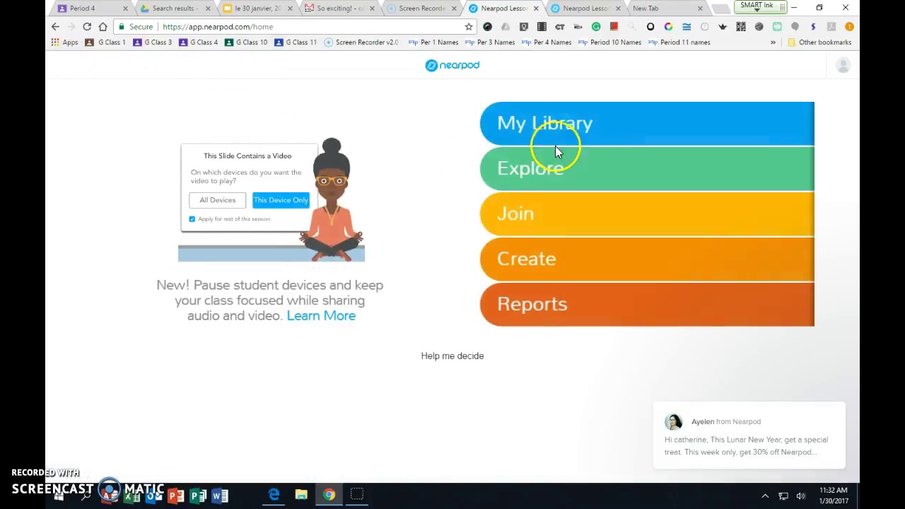
{"action": "left_click", "coordinate": [564, 132]}
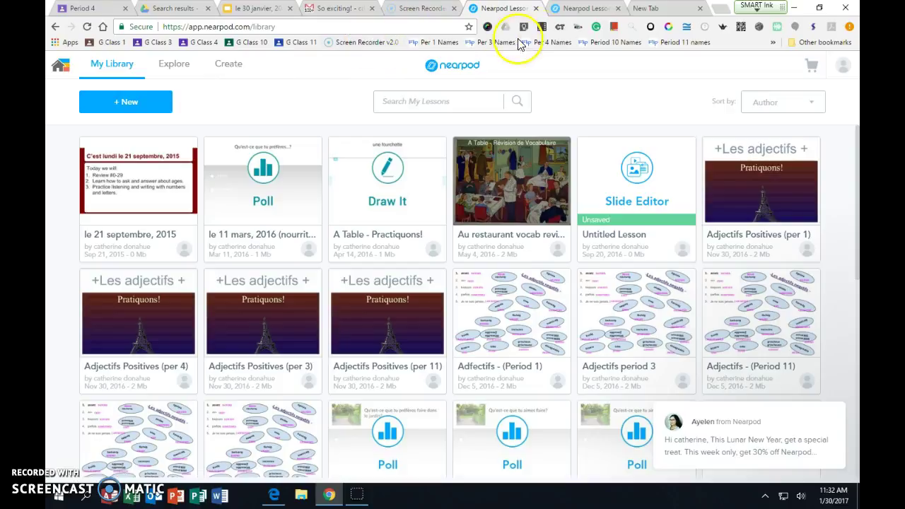
{"action": "left_click", "coordinate": [335, 9]}
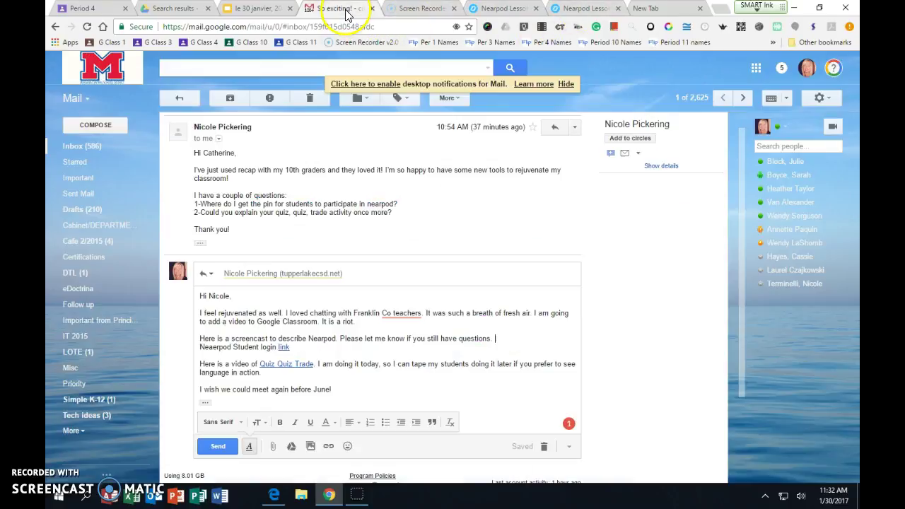